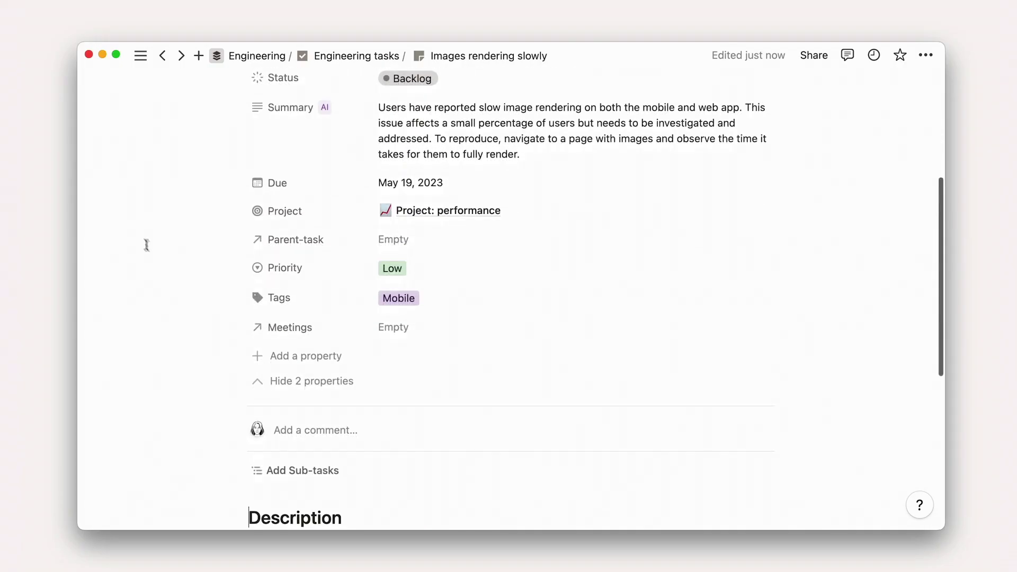
Add a 'User story' text property that AI fills with 'Write a user story for this task', auto-updating
left_click(282, 361)
left_click(286, 304)
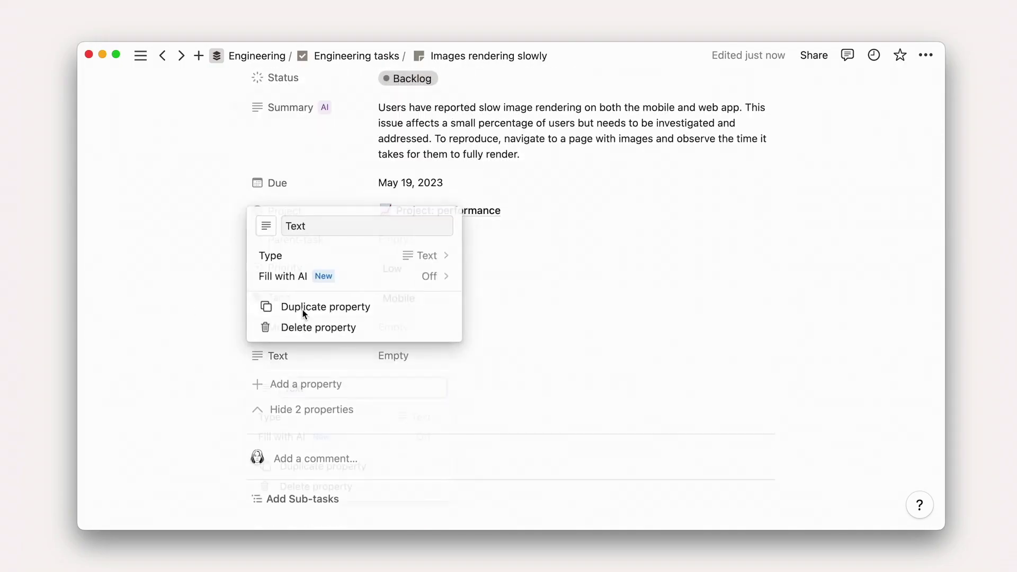
type("User story")
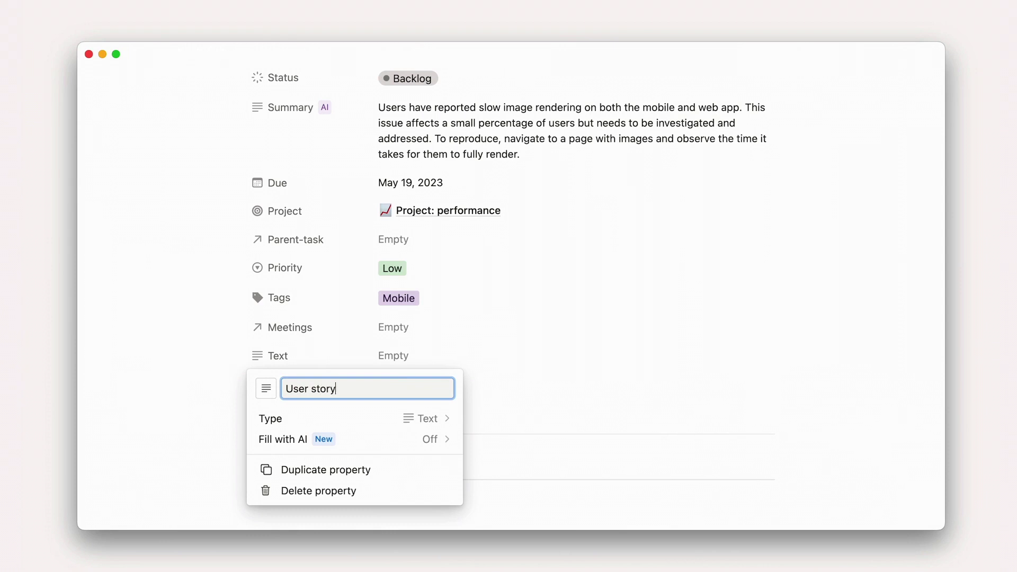
left_click(373, 444)
left_click(374, 445)
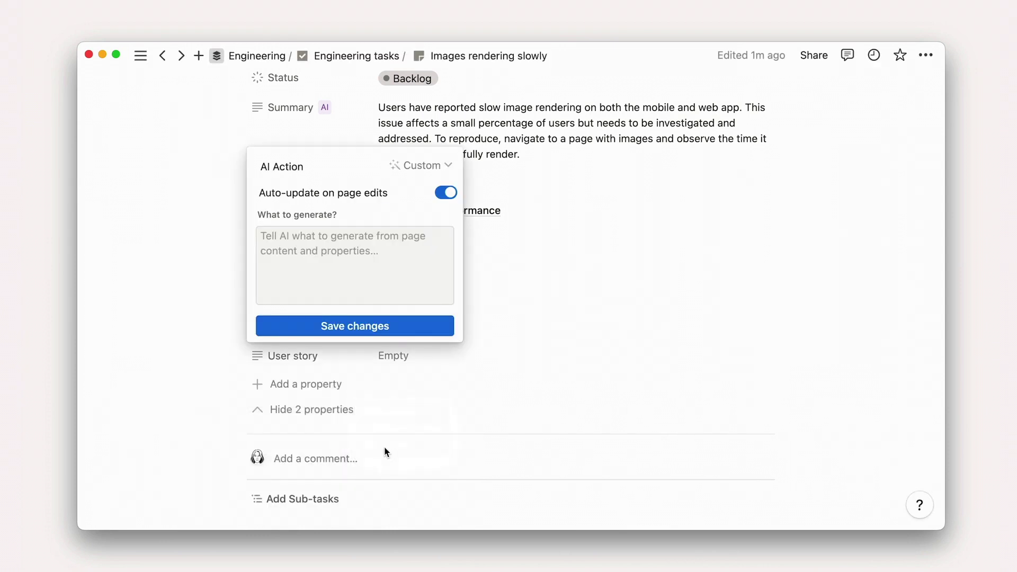
left_click(336, 287)
type("Write a")
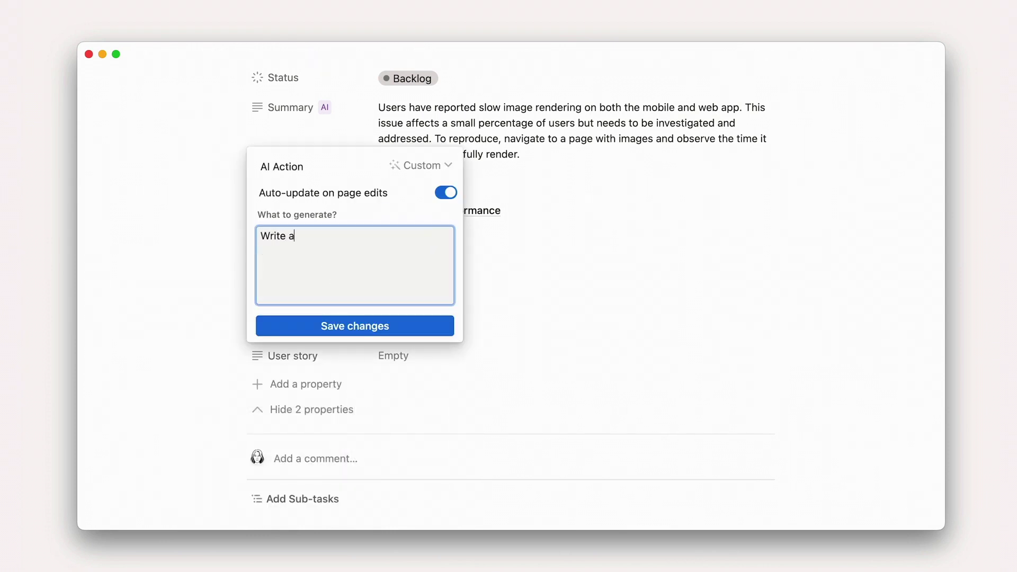
type(" user story for this task")
left_click(347, 325)
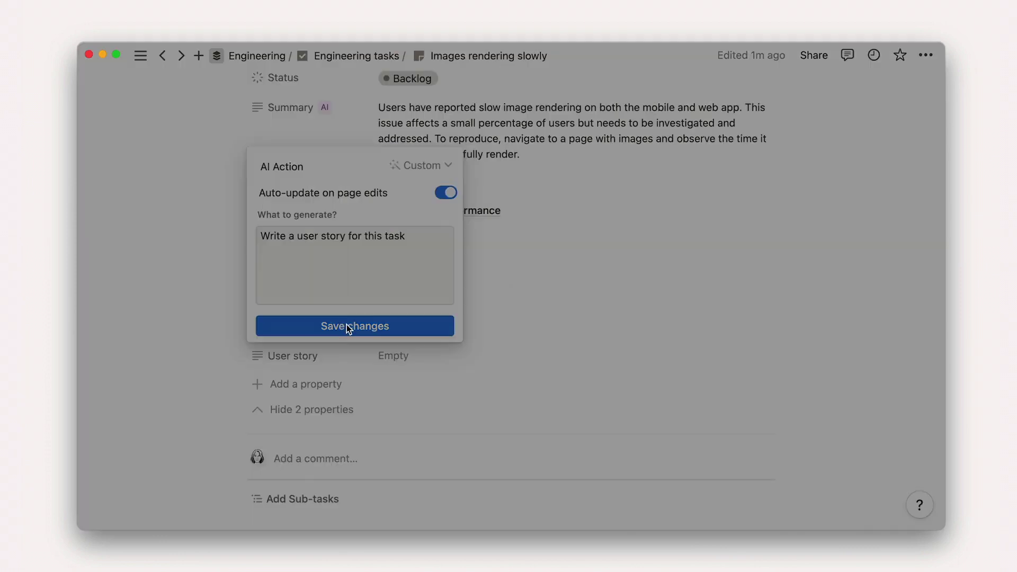
left_click(470, 351)
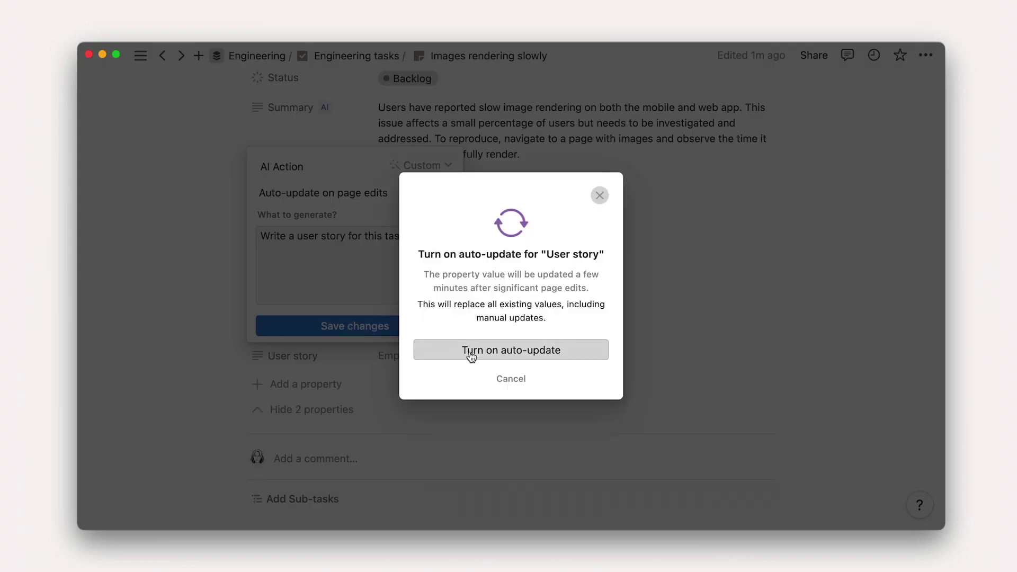
left_click(470, 357)
Generate the Engineering task's user story with AI now
left_click(415, 356)
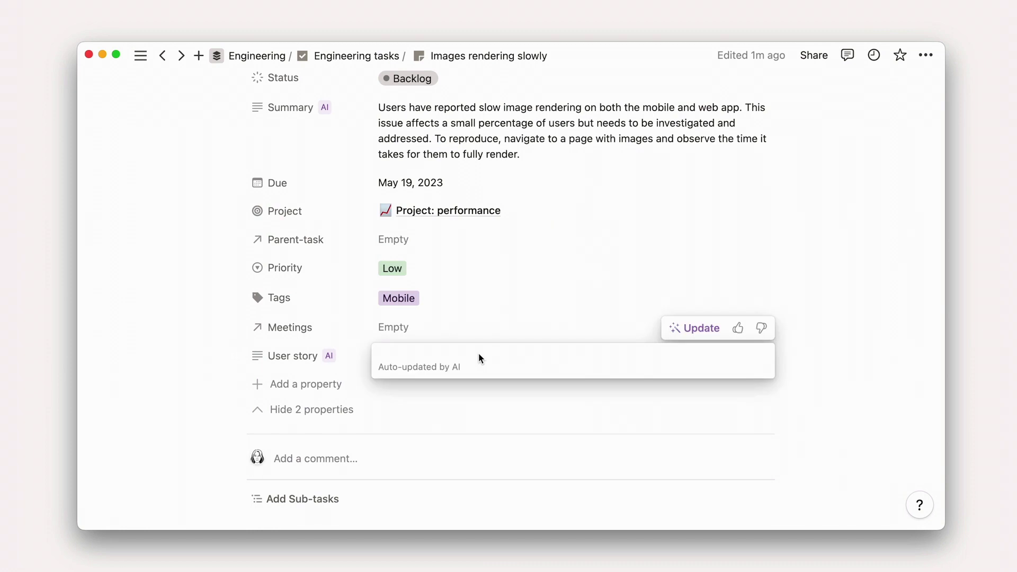
left_click(689, 330)
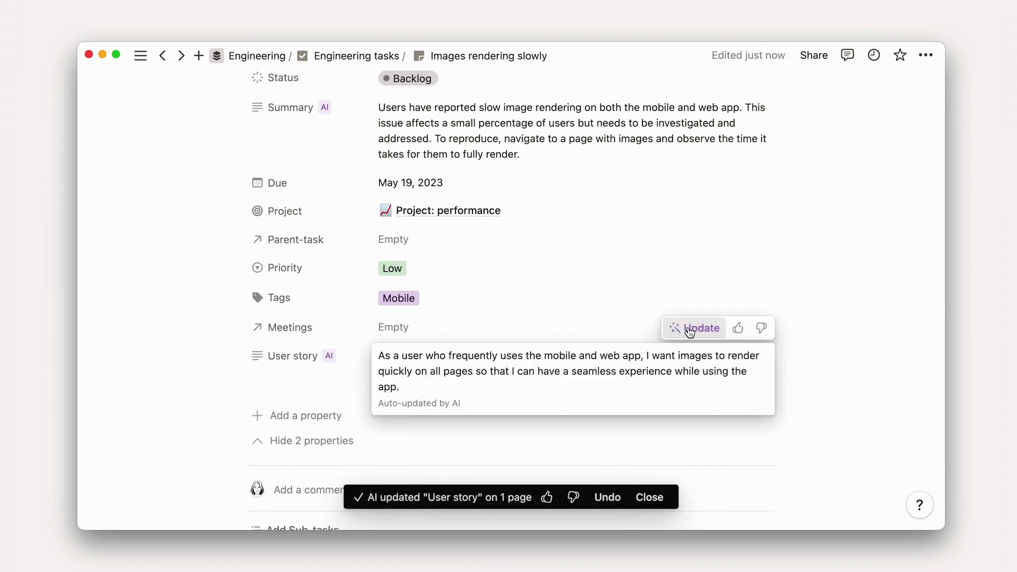
left_click(838, 327)
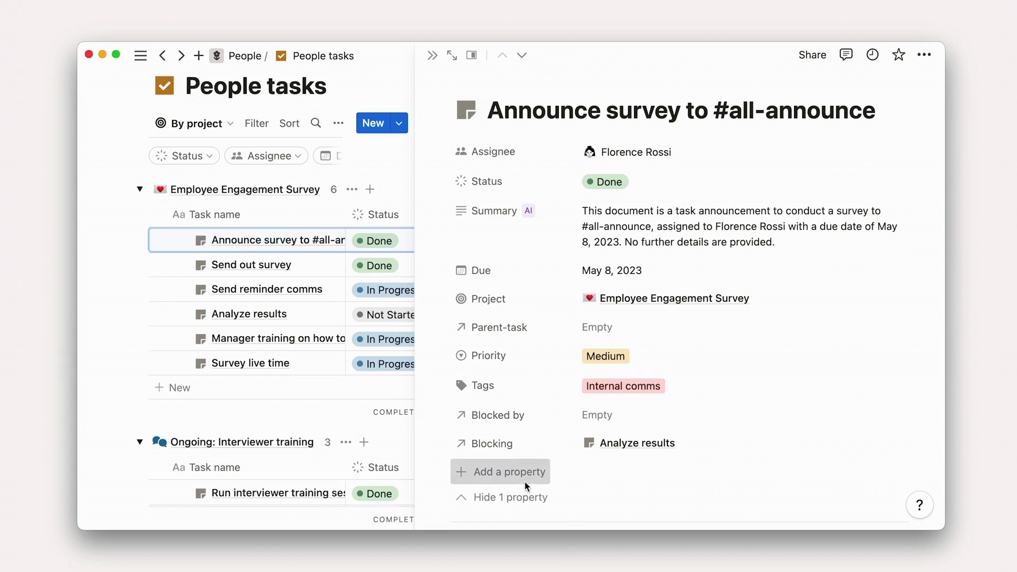
Add a 'Risks' text property with the AI prompt 'List risks associated with this task', auto-updating
left_click(524, 481)
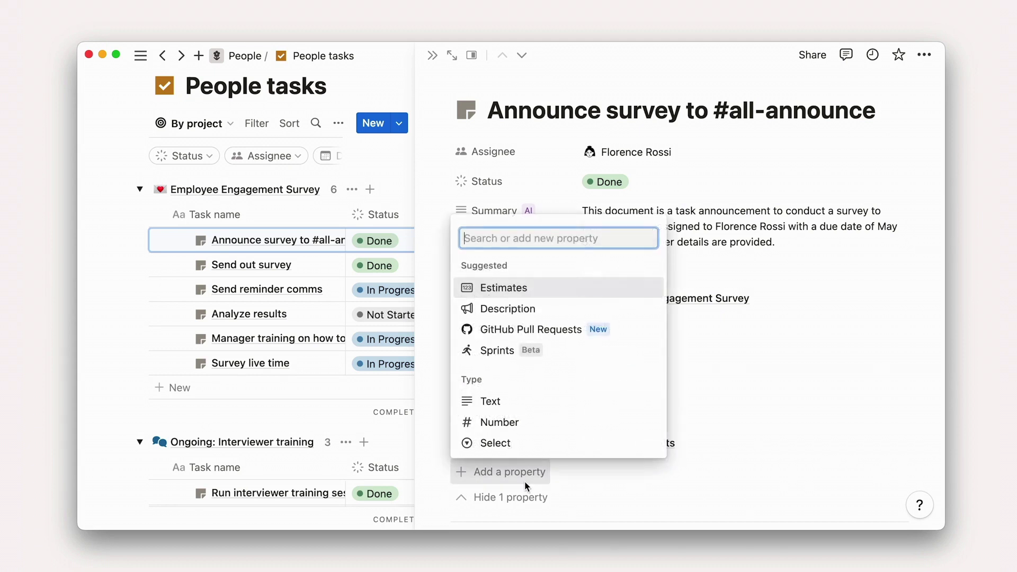
left_click(555, 412)
type("Risks")
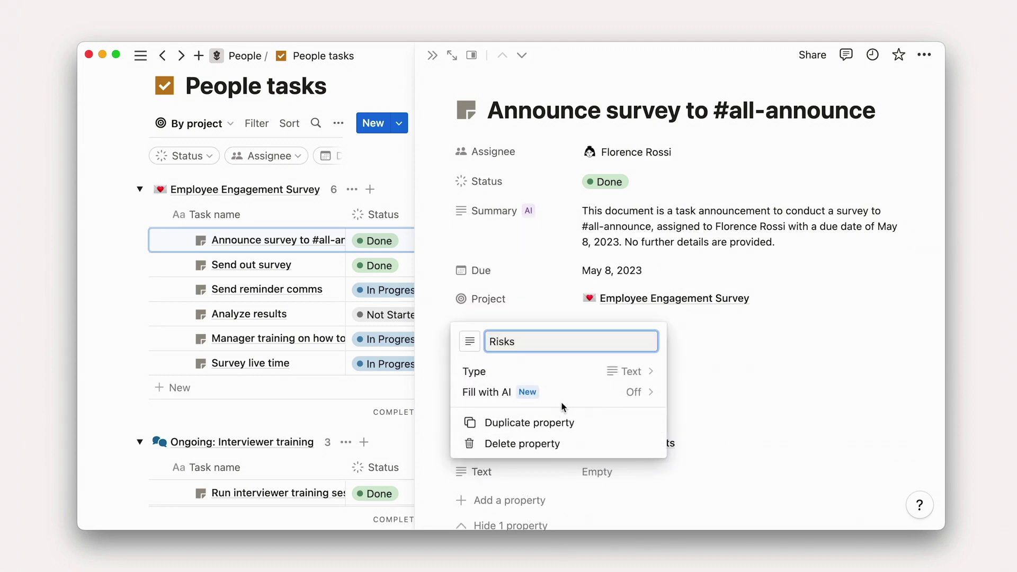
left_click(574, 394)
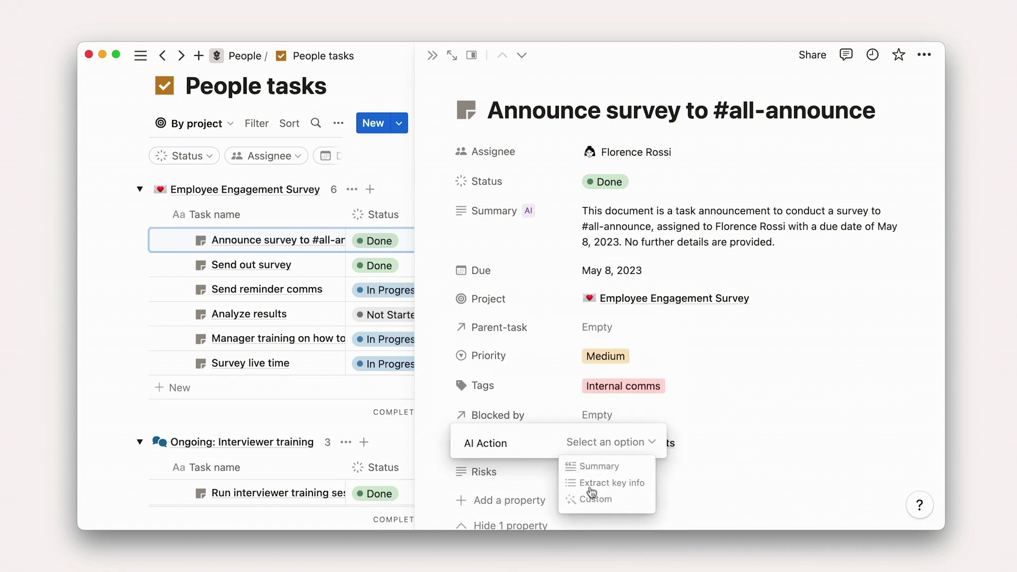
left_click(592, 497)
left_click(564, 379)
type("List ")
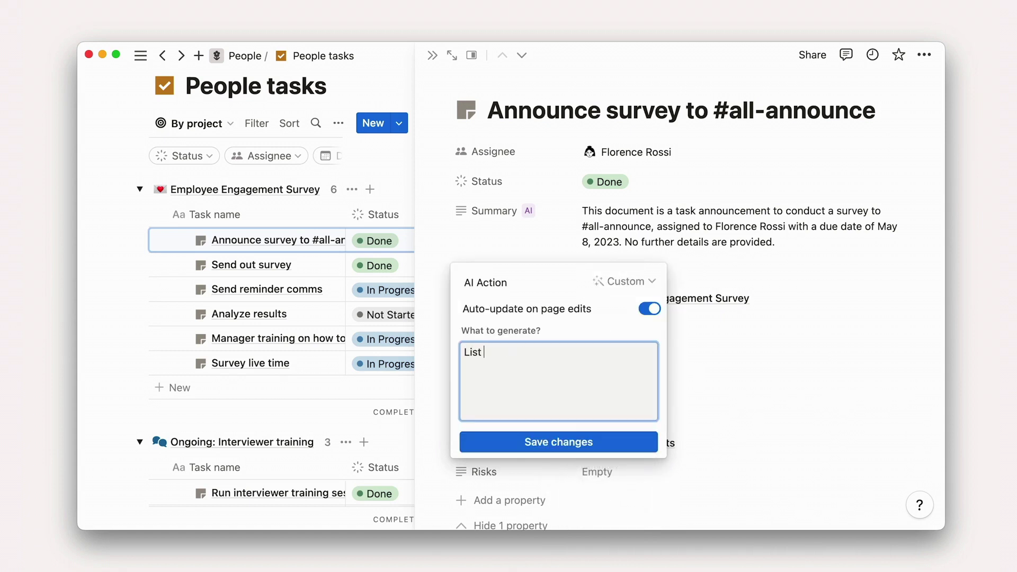
type("risks associated with this task")
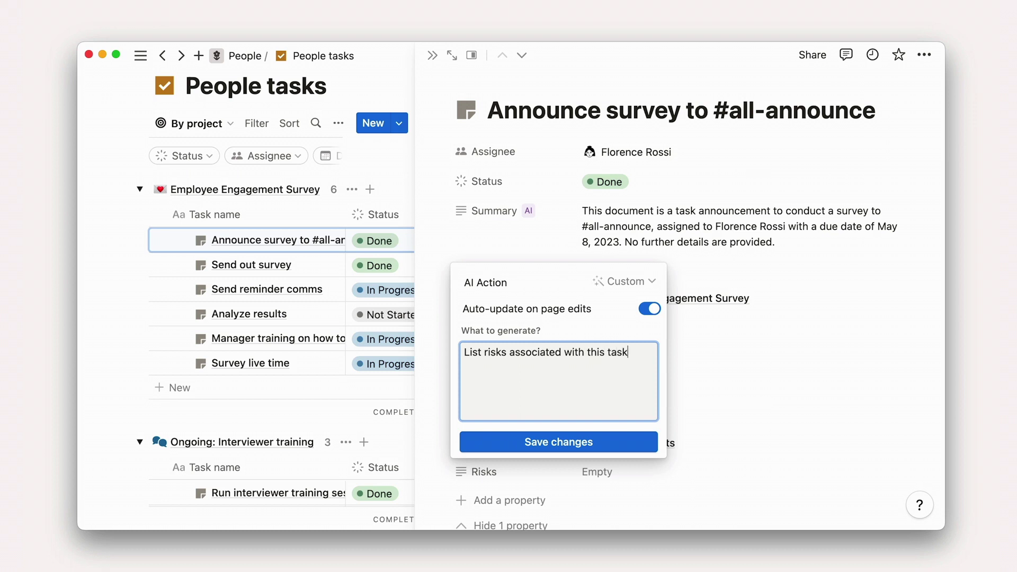
left_click(566, 443)
left_click(566, 354)
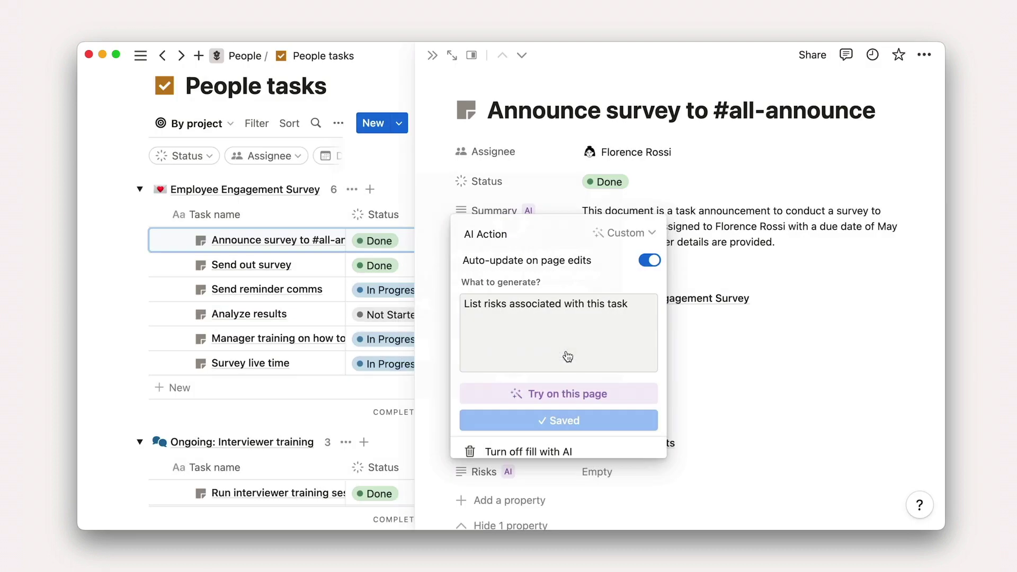
Run the Risks AI fill on the survey task and review the generated risks
left_click(581, 394)
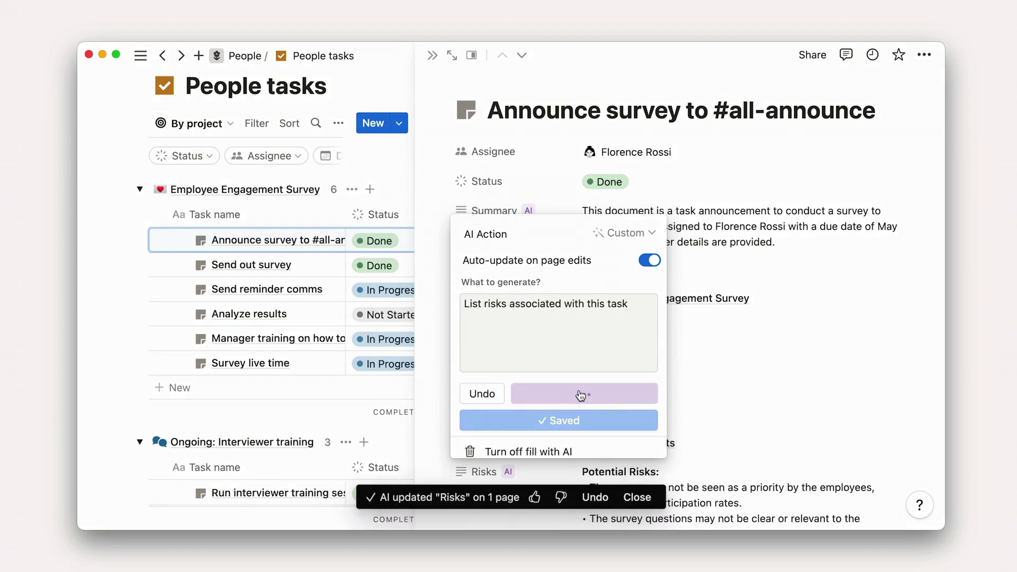
left_click(745, 409)
scroll(746, 412, "down", 2)
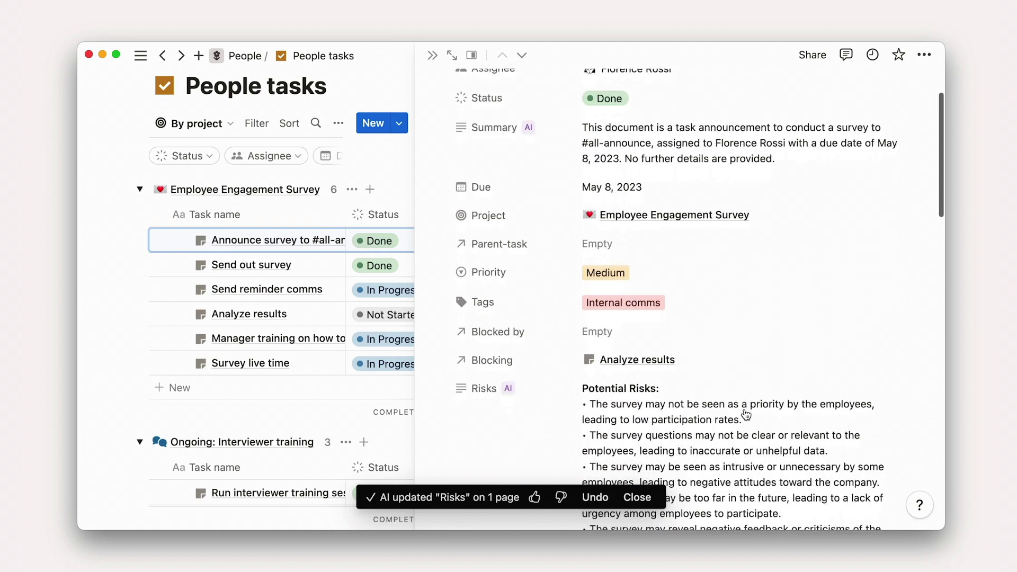
scroll(747, 415, "down", 3)
scroll(747, 416, "down", 2)
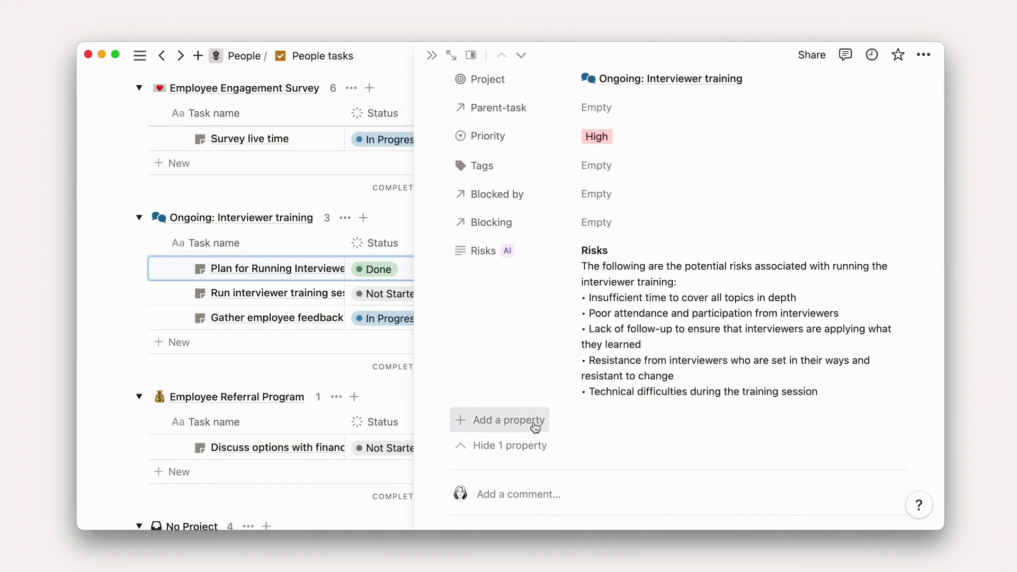
Add a 'Key Results' text property that AI auto-fills by extracting 'Key results' info
left_click(534, 420)
left_click(539, 351)
type("Key Results")
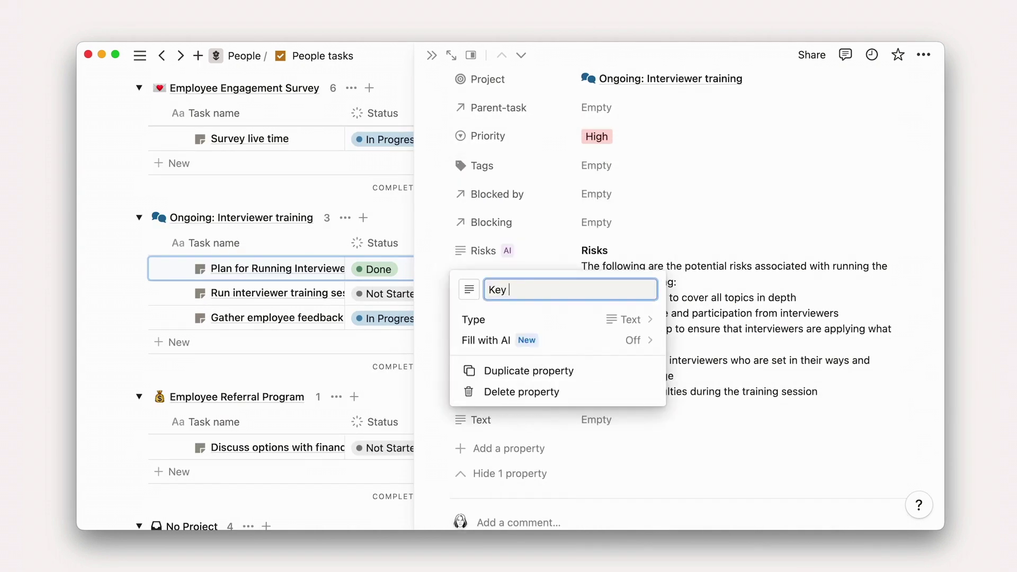
left_click(555, 345)
left_click(593, 430)
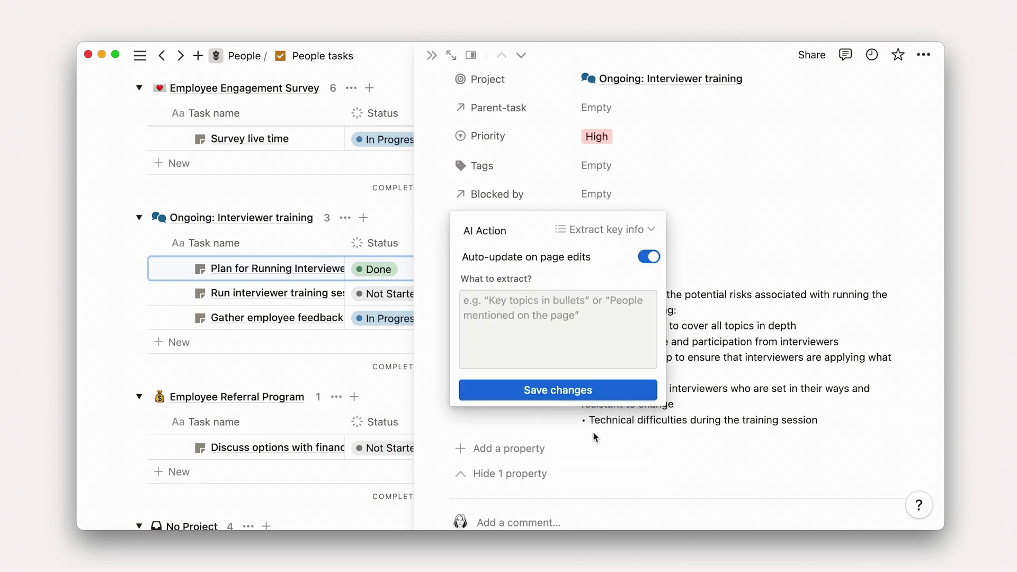
type("Key results")
left_click(573, 394)
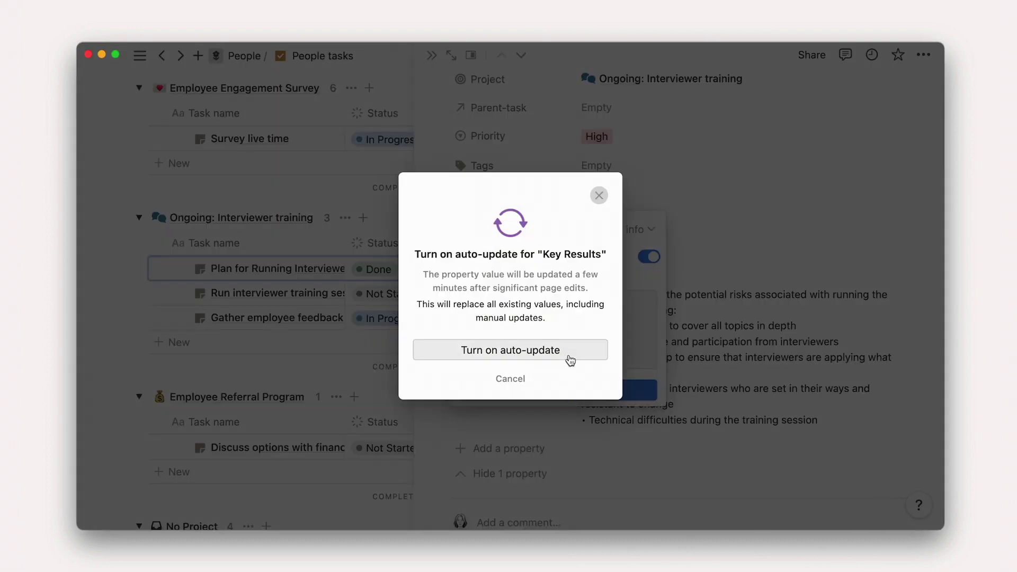
left_click(570, 358)
left_click(661, 316)
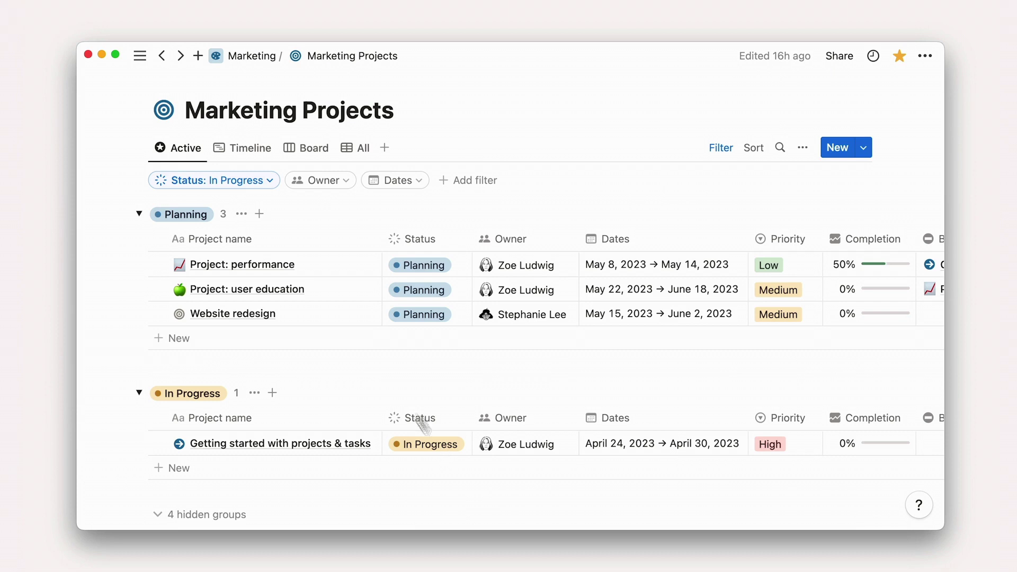
Open Website redesign in side peek and scroll to its AI-written Summary
mouse_move(361, 320)
left_click(360, 319)
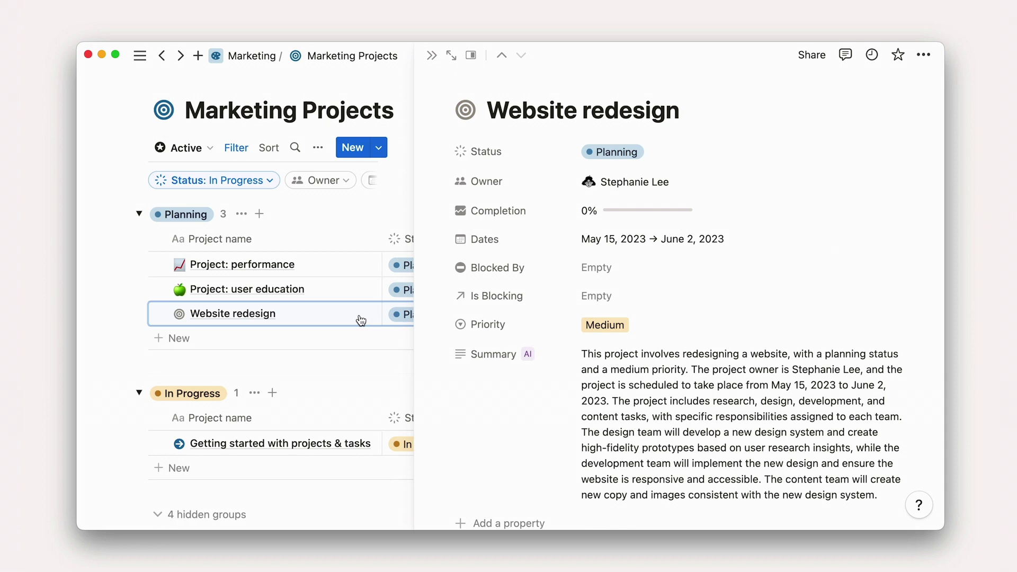
scroll(434, 363, "down", 3)
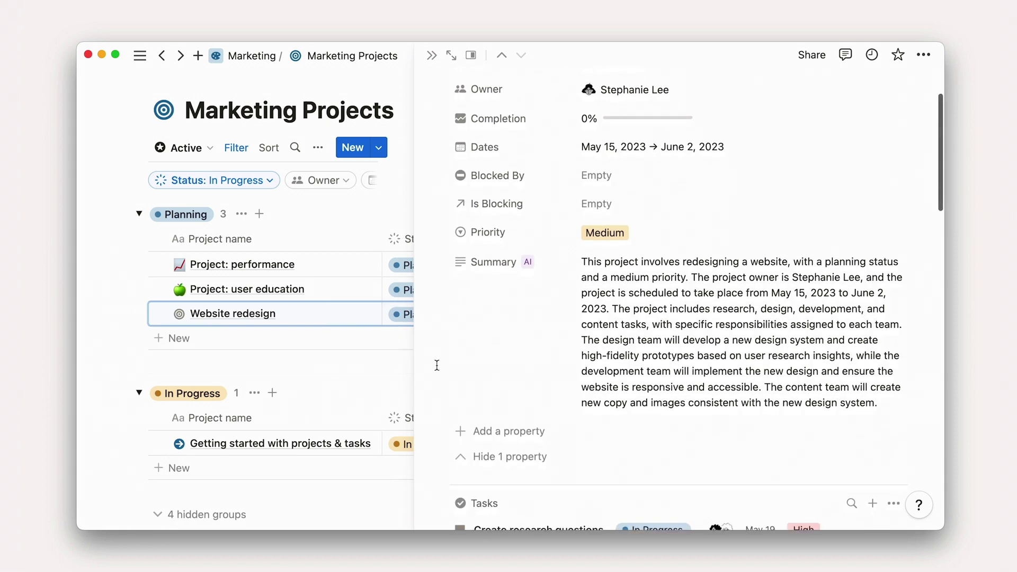
Add an auto-updating 'Project teams' text property with a pasted custom AI prompt, and run it on Website redesign
left_click(505, 440)
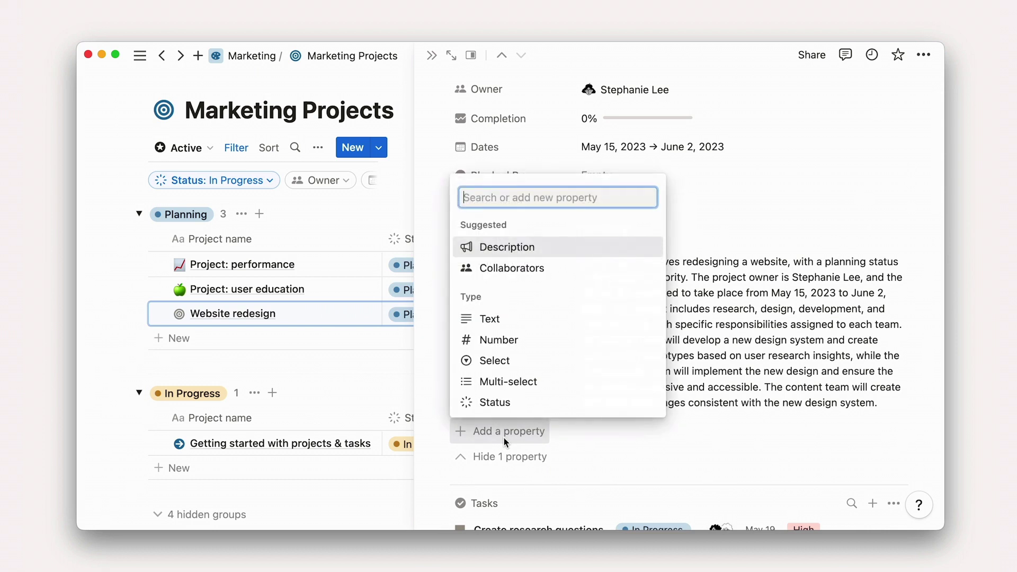
left_click(538, 326)
type("Project teams")
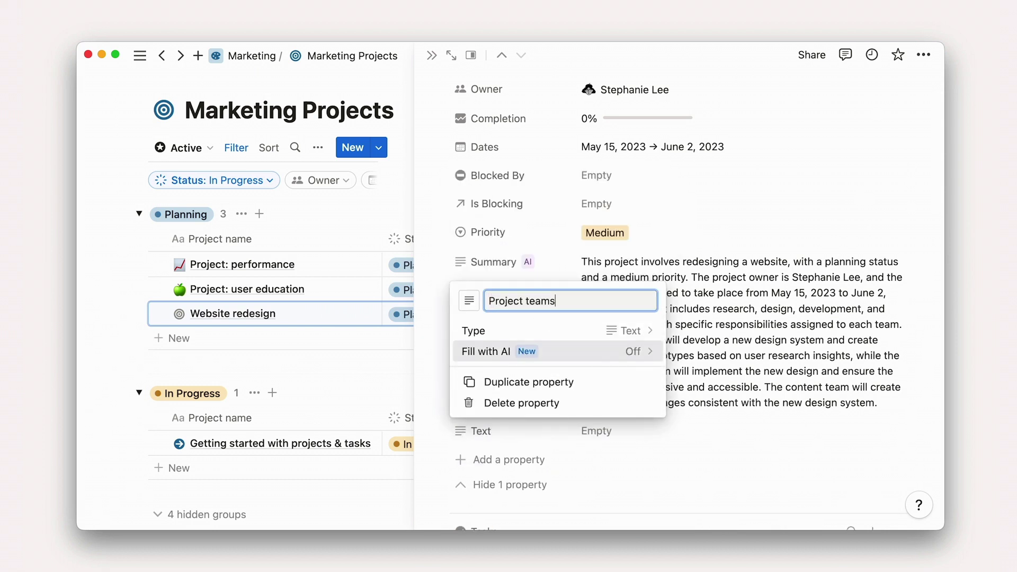
left_click(561, 352)
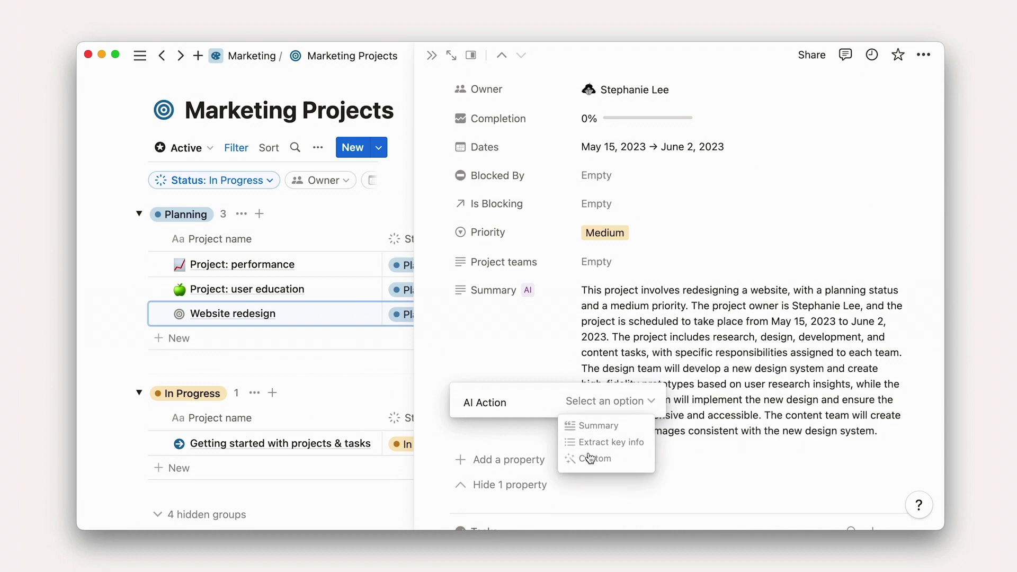
left_click(595, 456)
left_click(535, 337)
type("Which teams are working on this project? Display results as a list in bullet point format.")
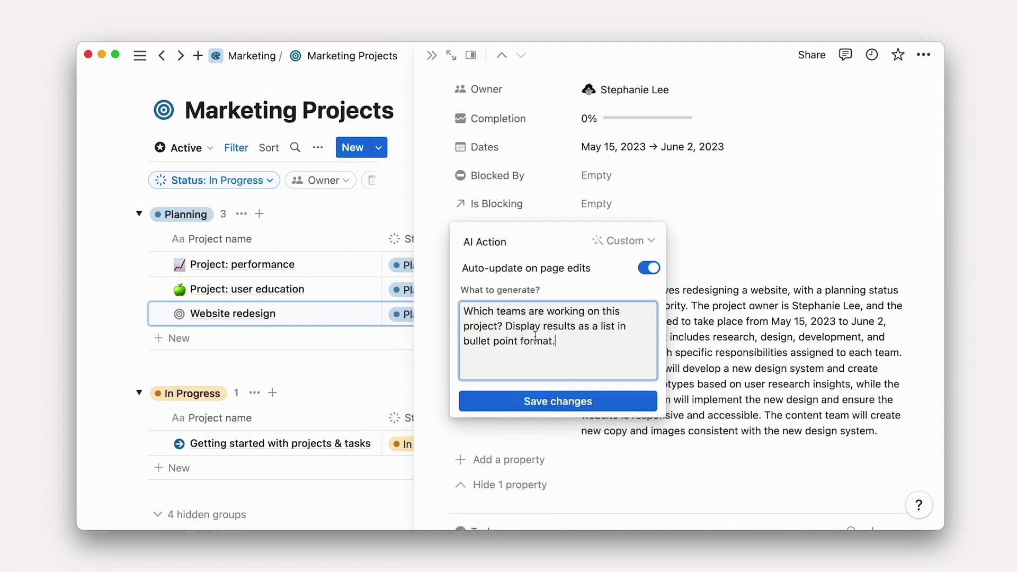
left_click(589, 401)
left_click(575, 359)
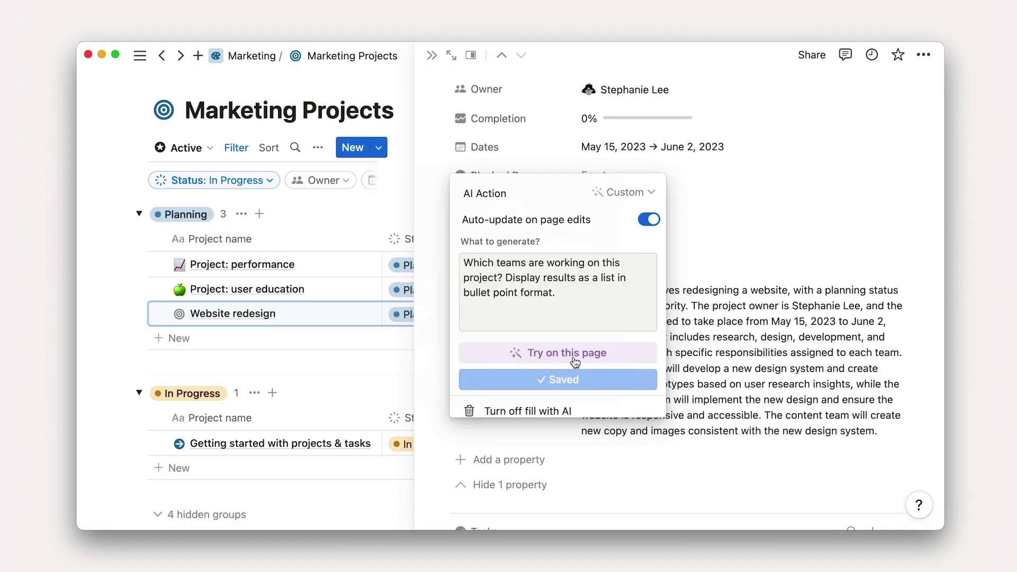
left_click(576, 362)
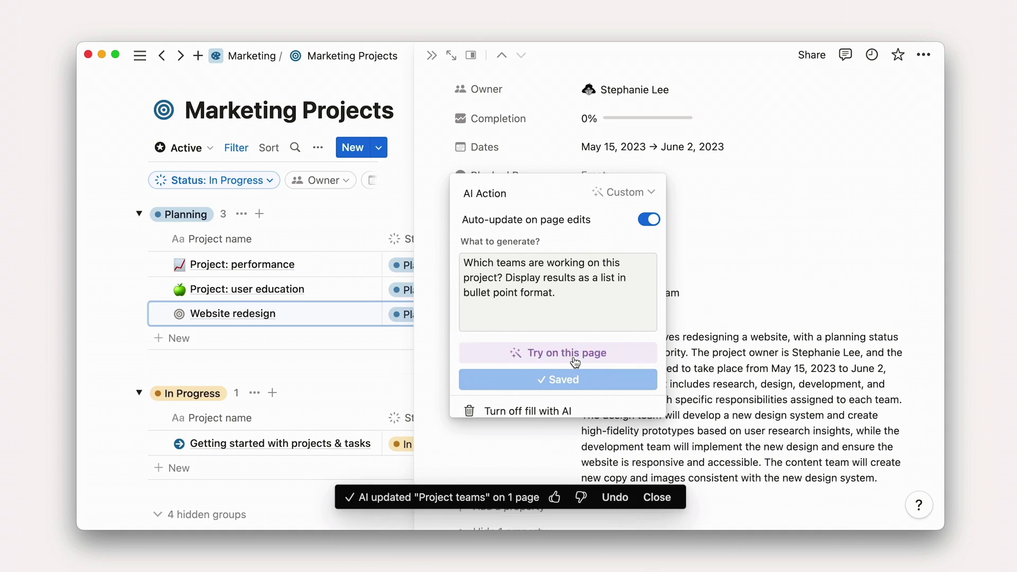
left_click(714, 320)
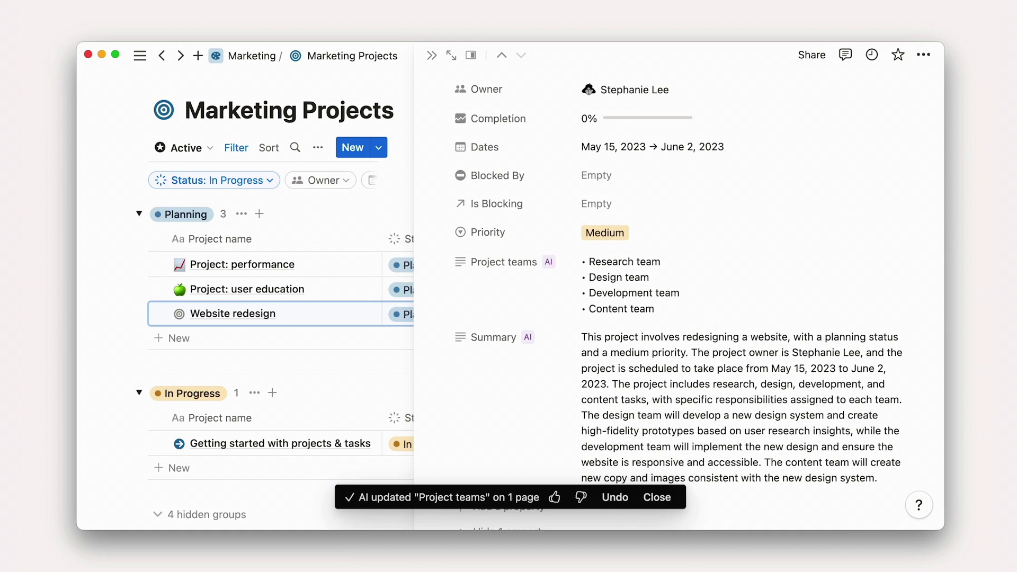
Make the Project teams column visible in the Marketing Projects Active table view
left_click(432, 56)
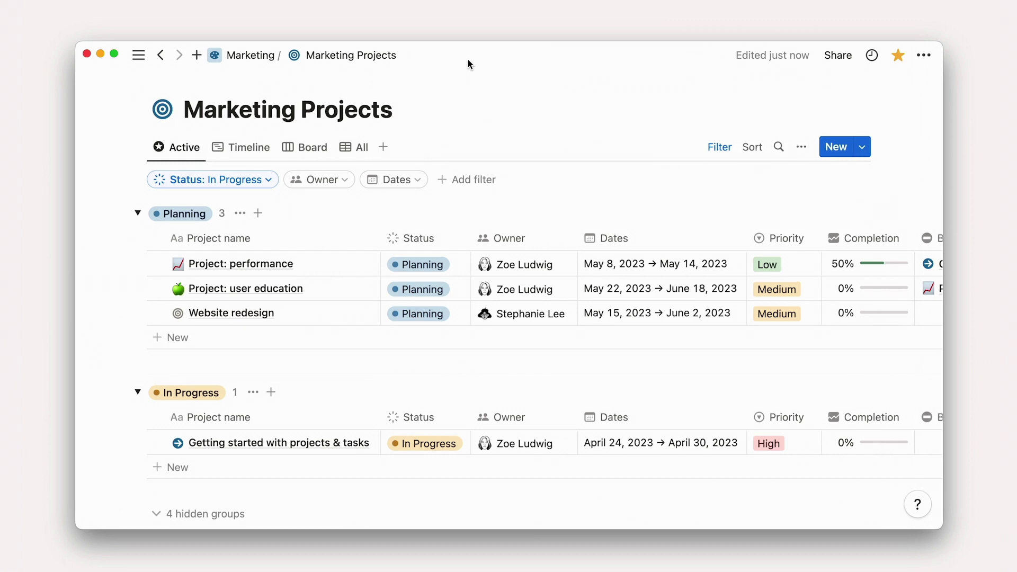
scroll(628, 347, "right", 5)
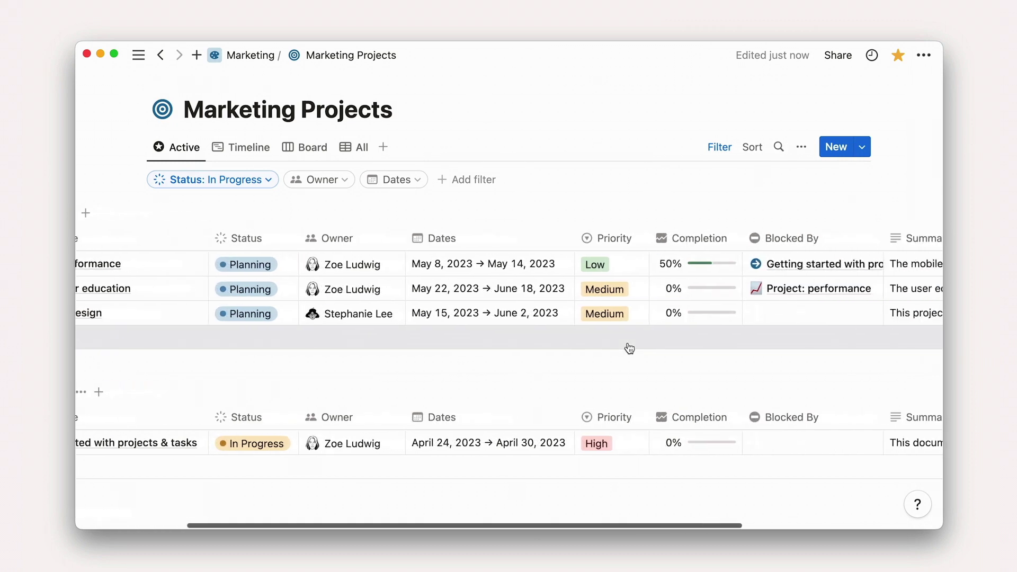
scroll(630, 348, "right", 8)
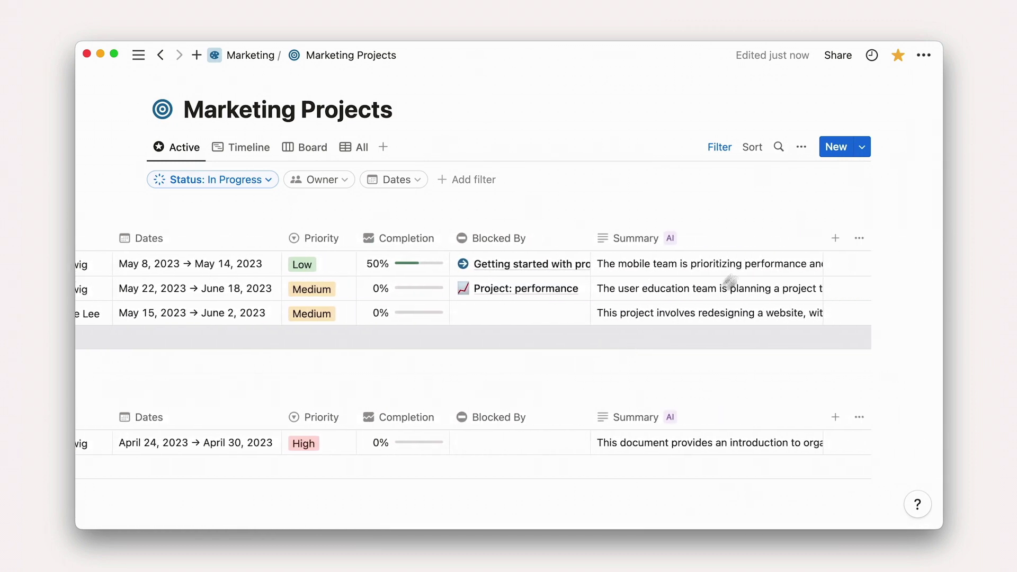
left_click(802, 149)
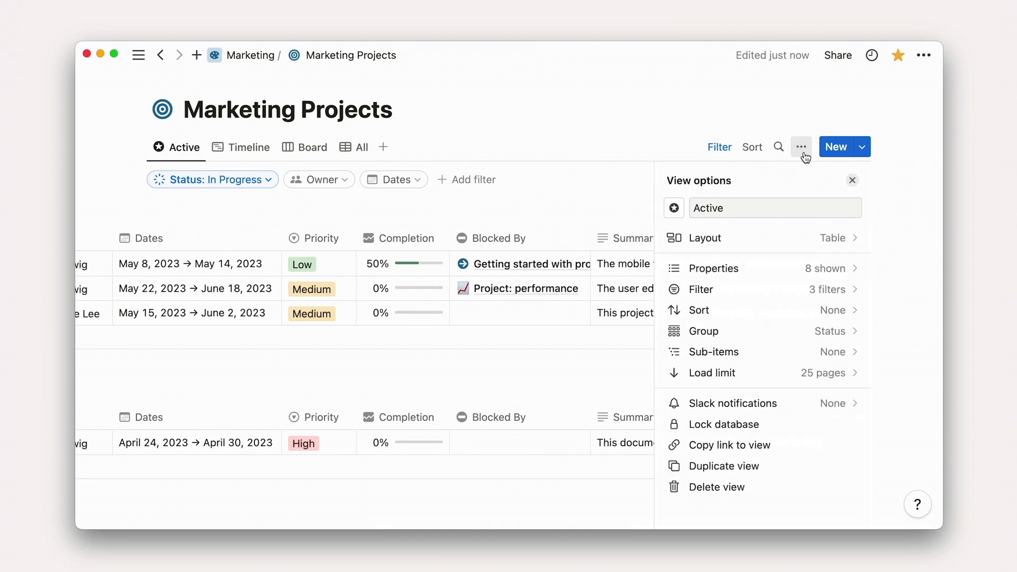
left_click(828, 269)
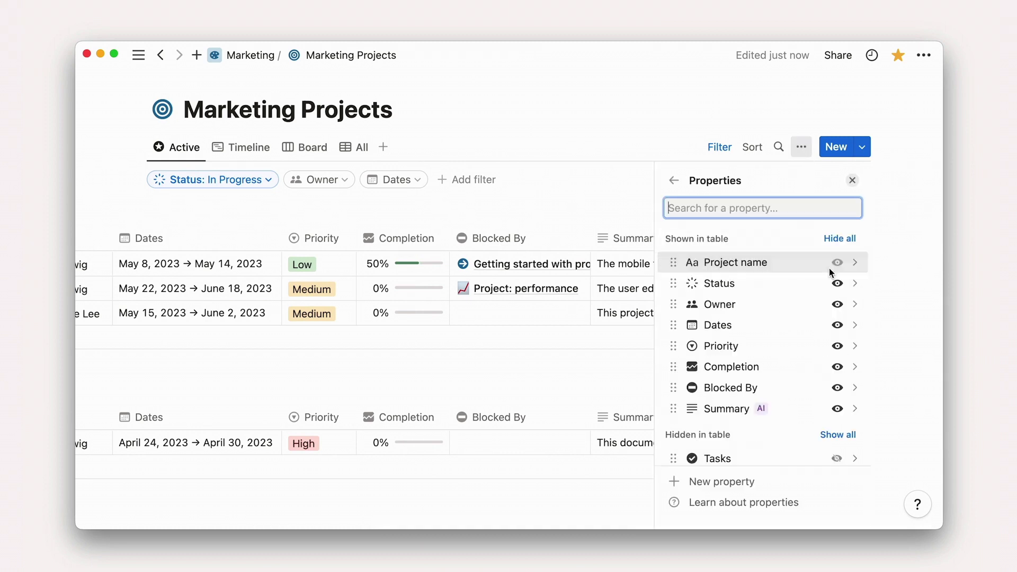
scroll(830, 268, "down", 3)
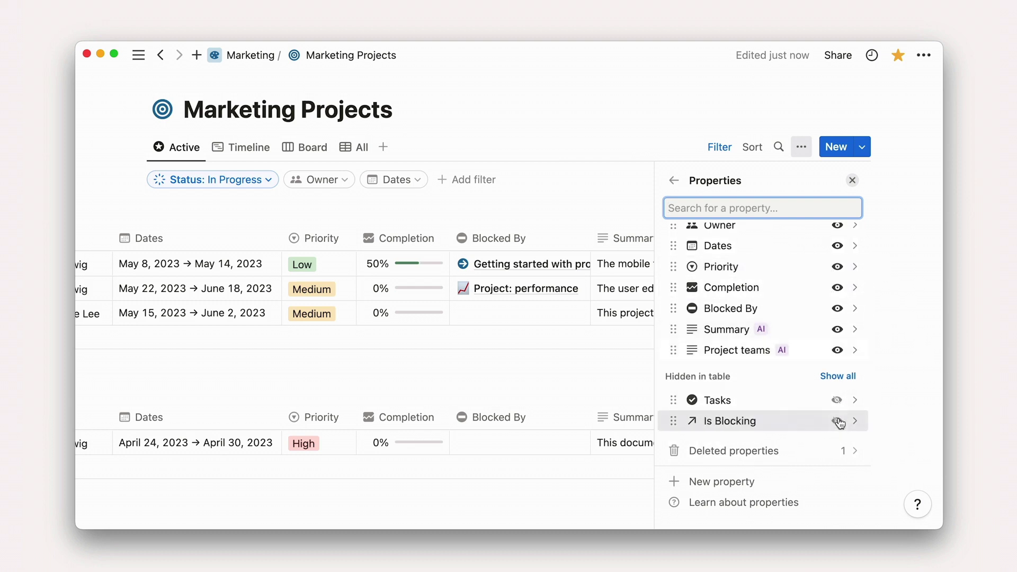
left_click(852, 182)
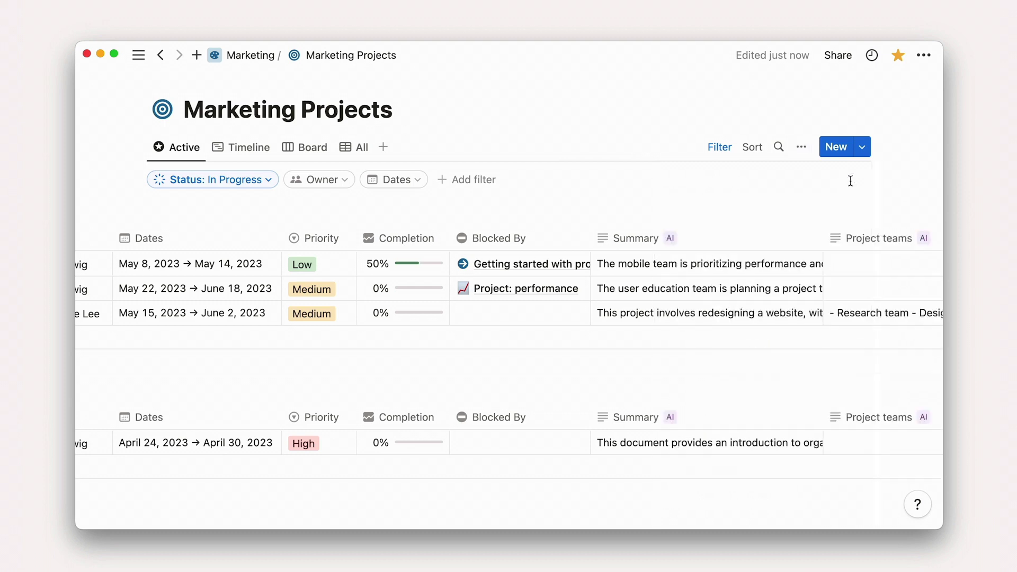